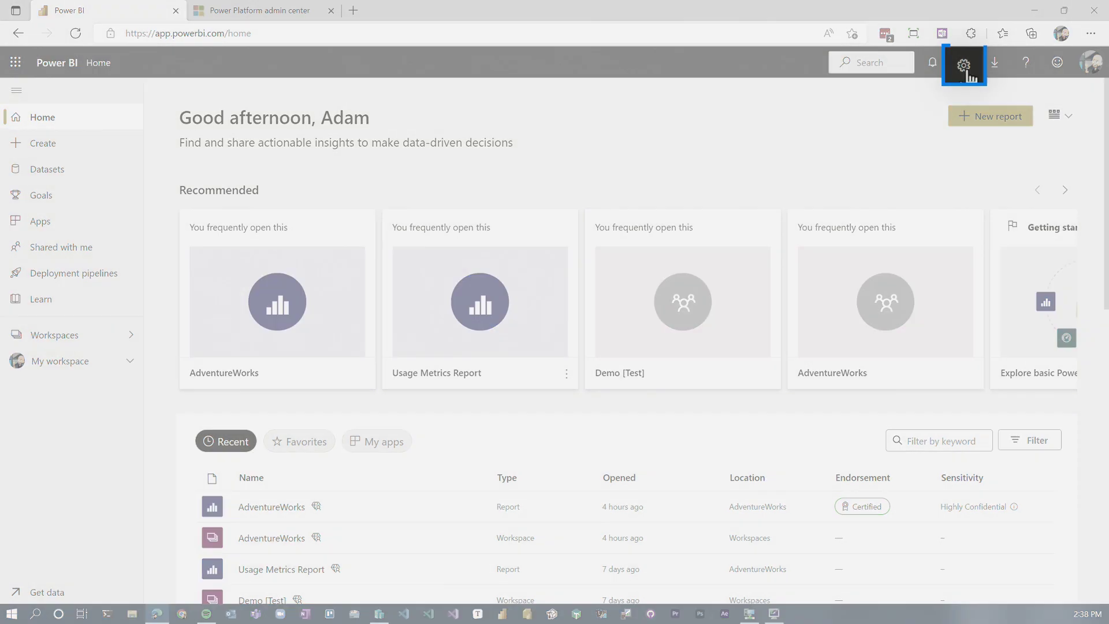
Go to Manage gateways from the Settings gear and view the on-premises data gateways list.
left_click(963, 65)
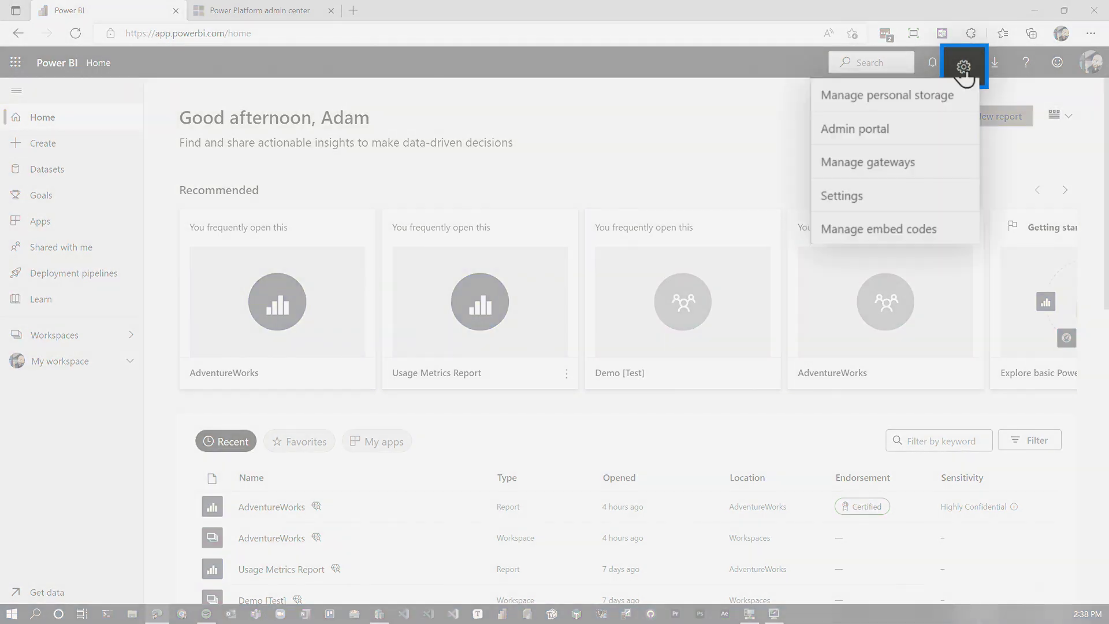
left_click(853, 165)
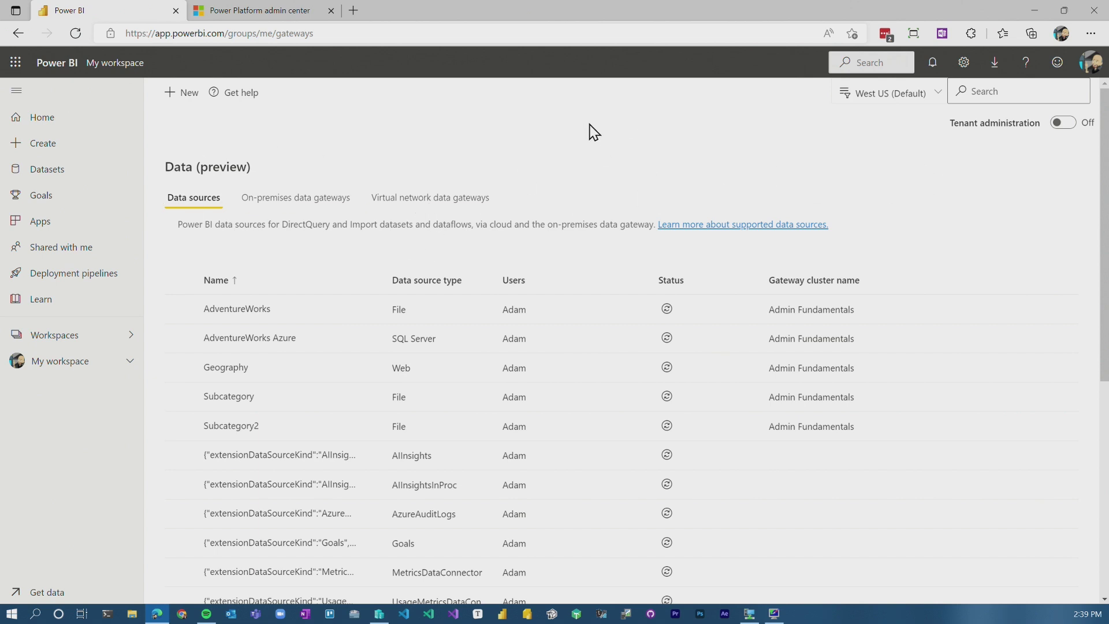
left_click(325, 212)
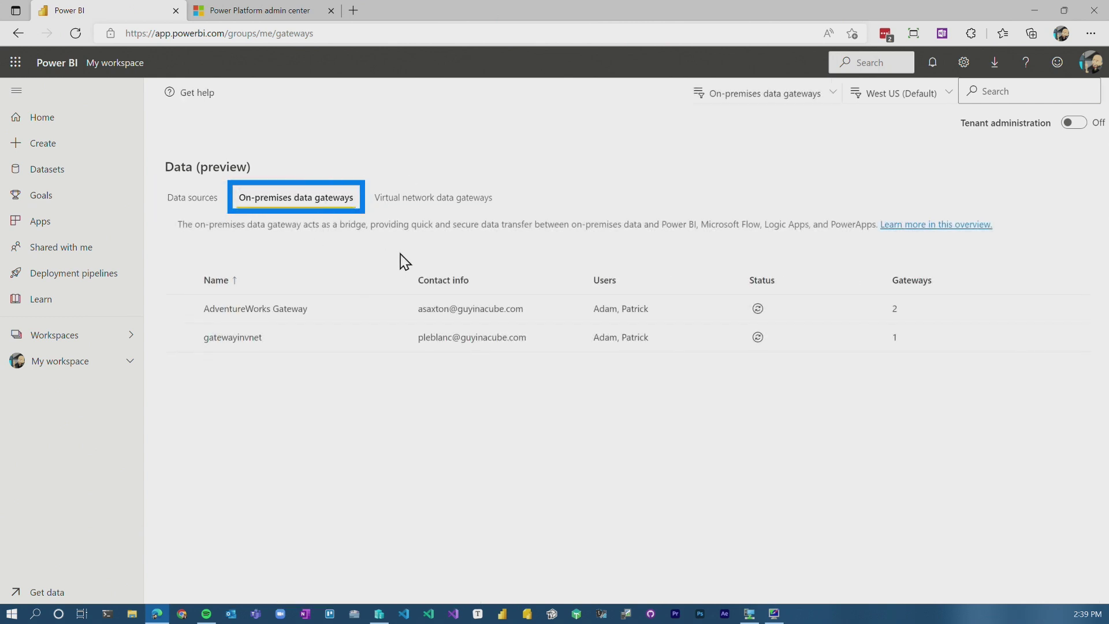
left_click(417, 204)
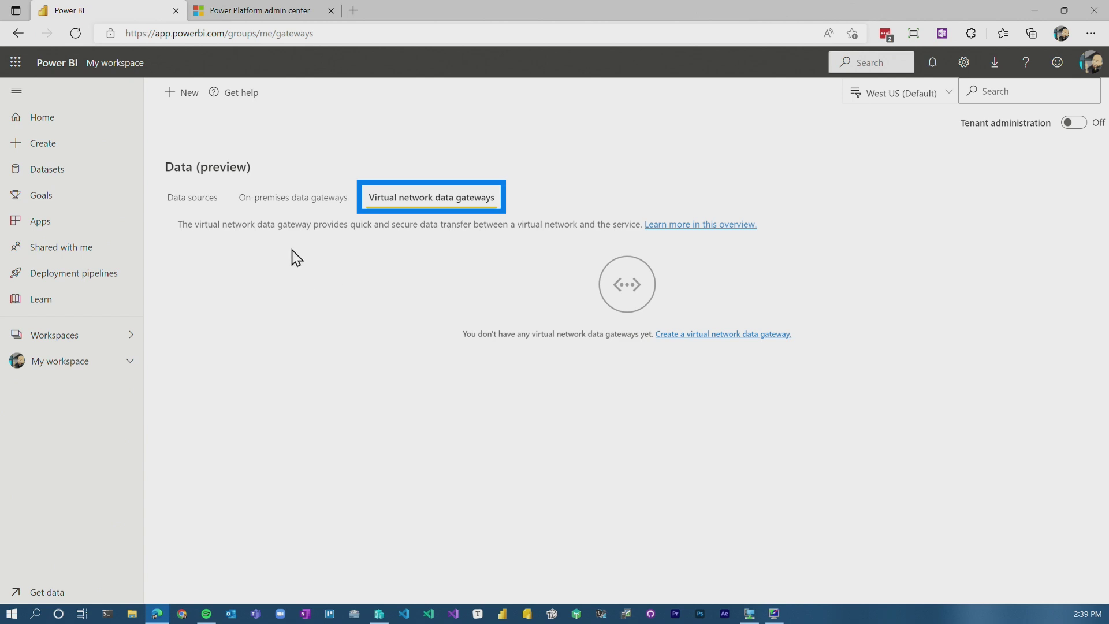
left_click(204, 210)
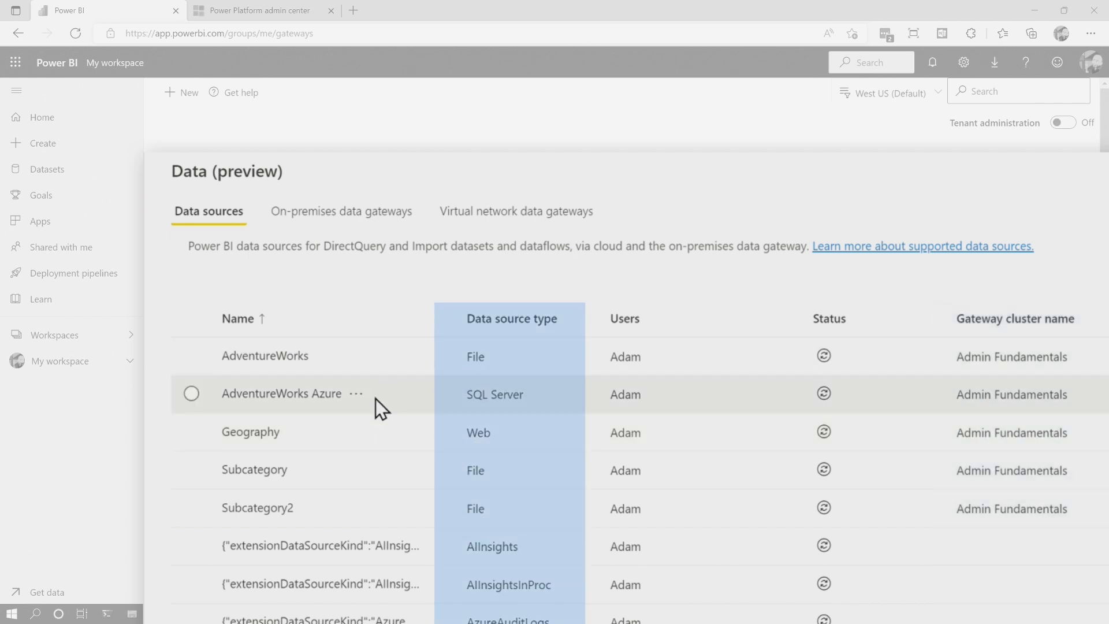
scroll(376, 399, "down", 6)
scroll(376, 399, "down", 1)
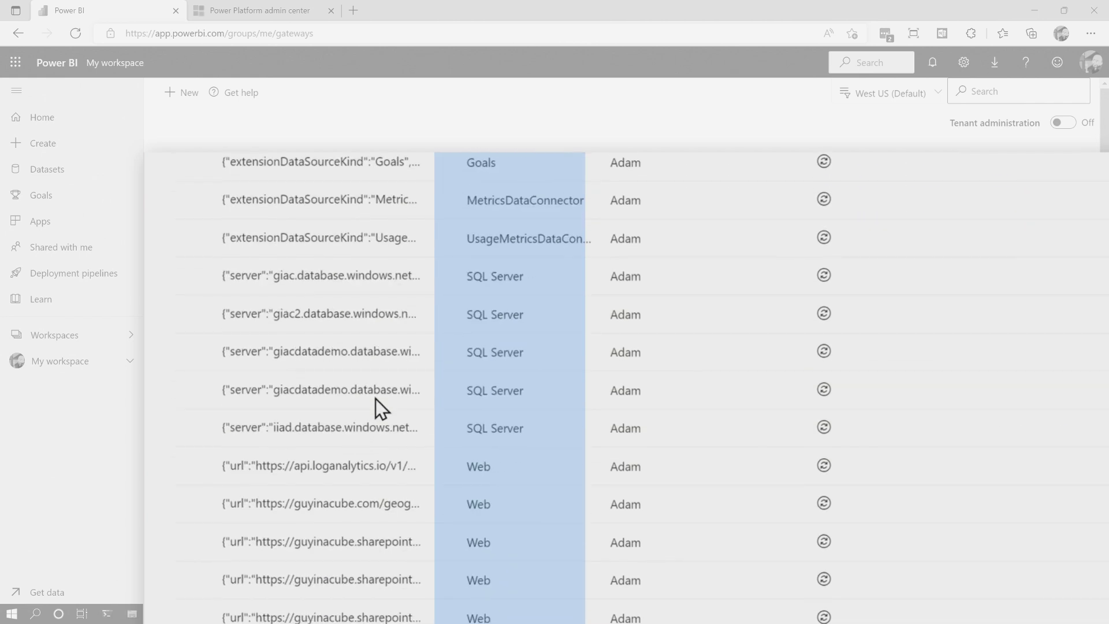
scroll(376, 399, "up", 7)
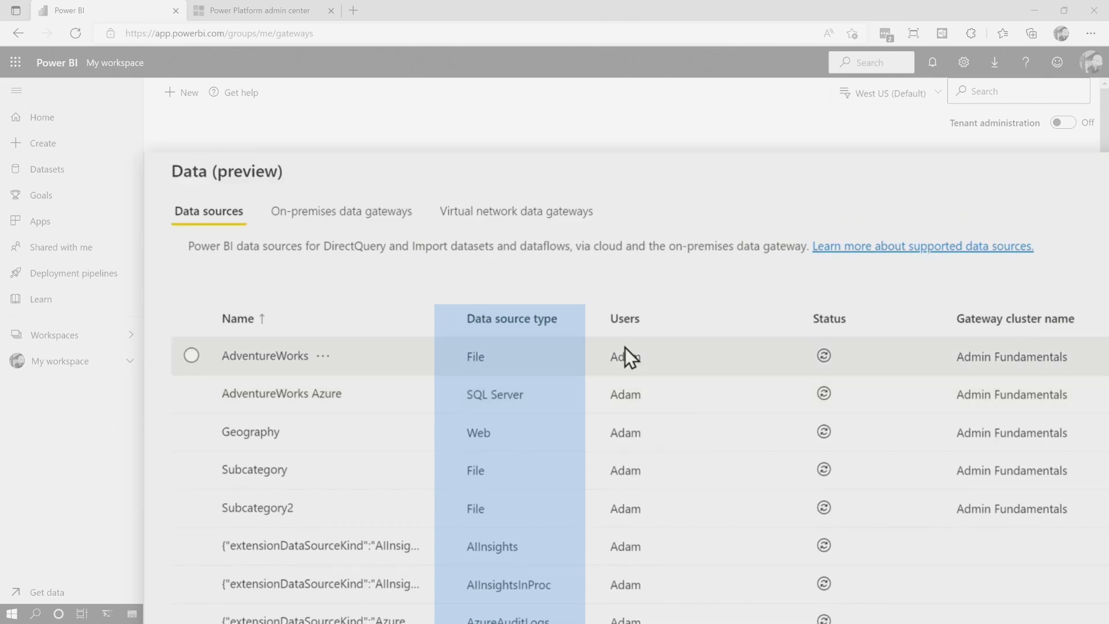
left_click(975, 91)
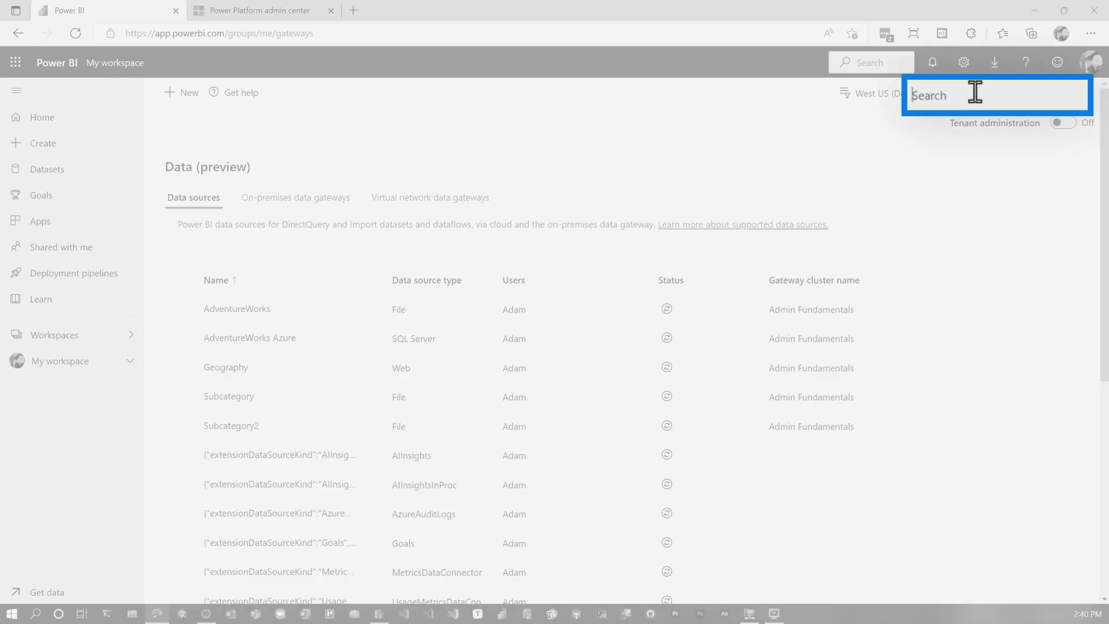
type("Admin")
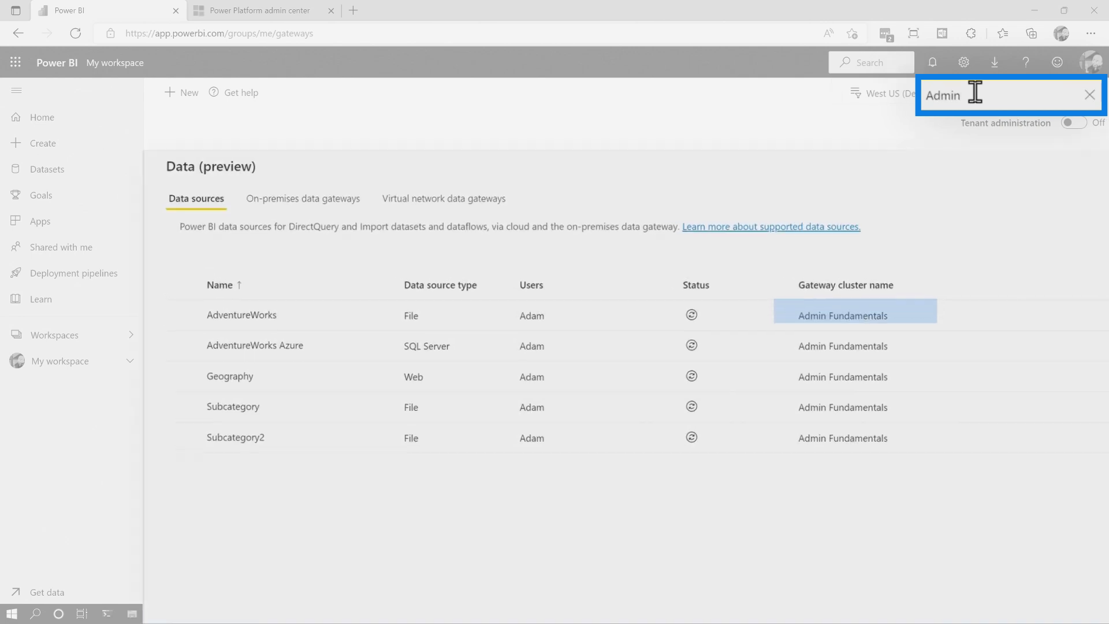
type("A")
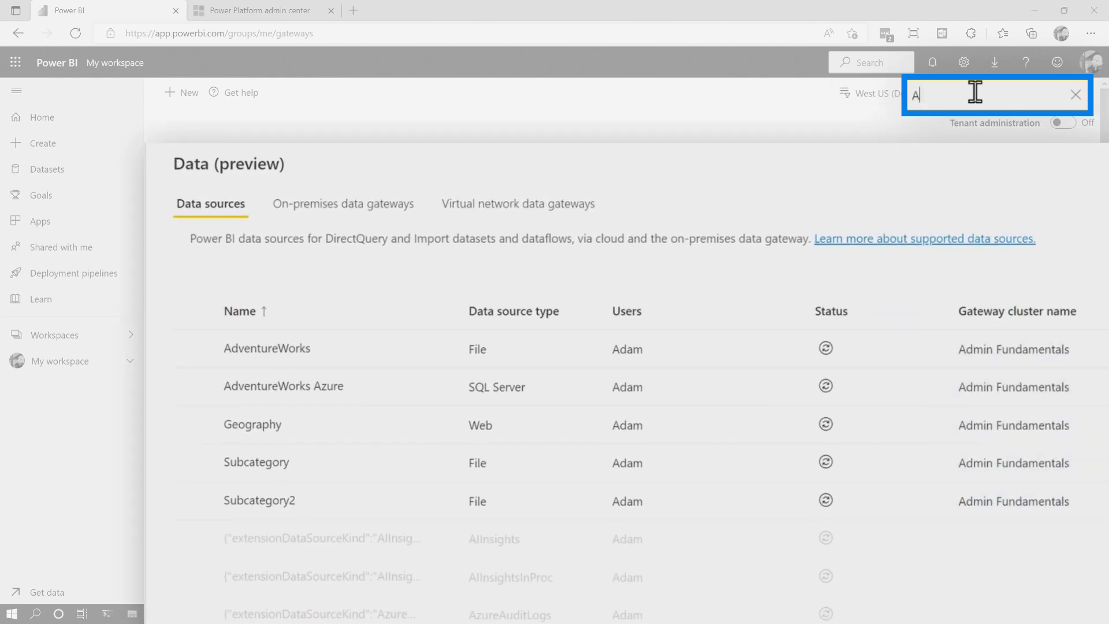
type("dventure")
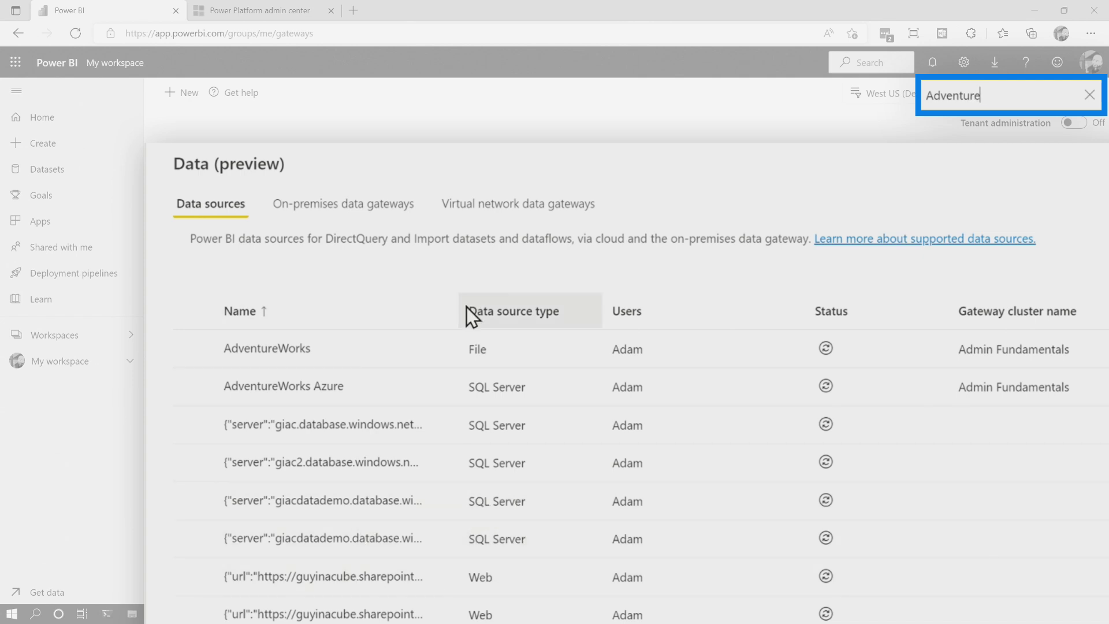
left_click_drag(466, 311, 664, 588)
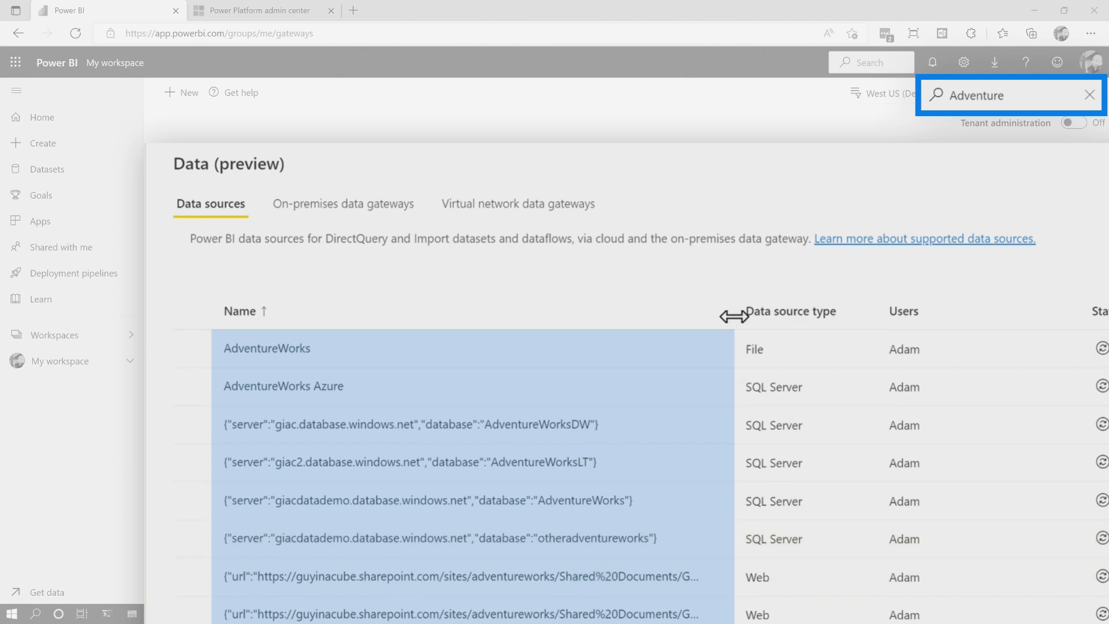
left_click_drag(741, 317, 470, 346)
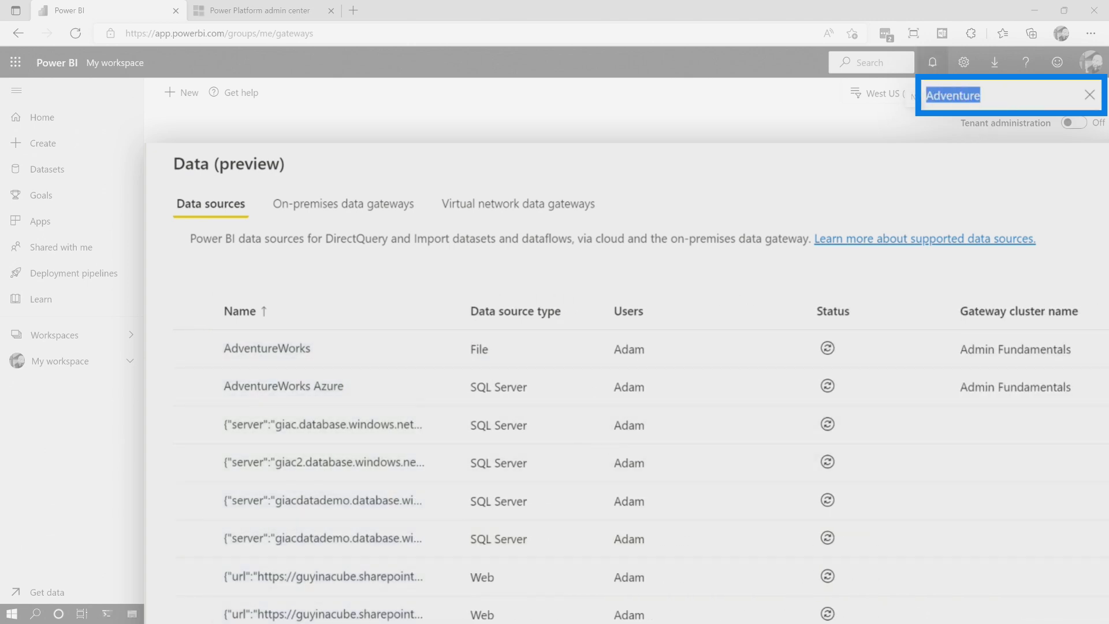
type("File")
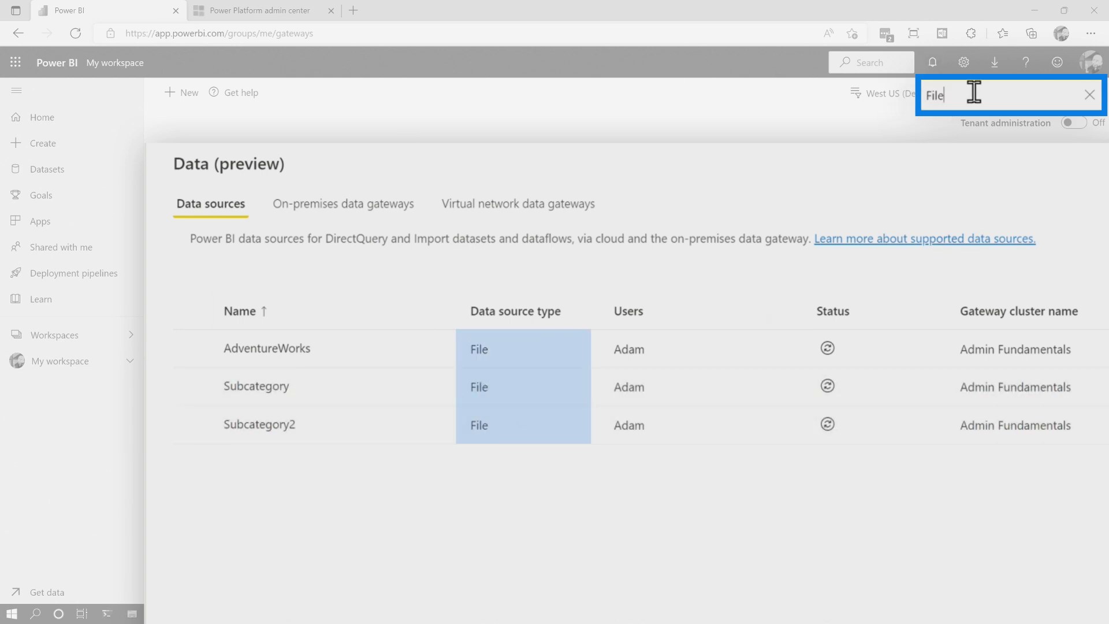
left_click(1089, 94)
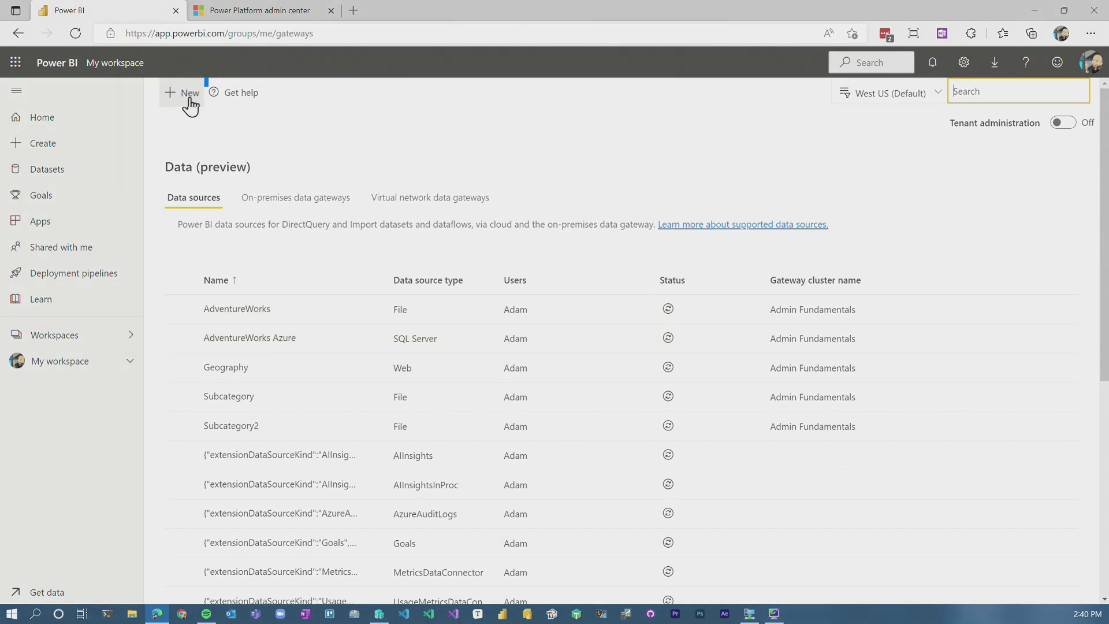
Start a new data source on the AdventureWorks Gateway cluster named 'Awesome Data Source'.
left_click(191, 99)
left_click(1034, 198)
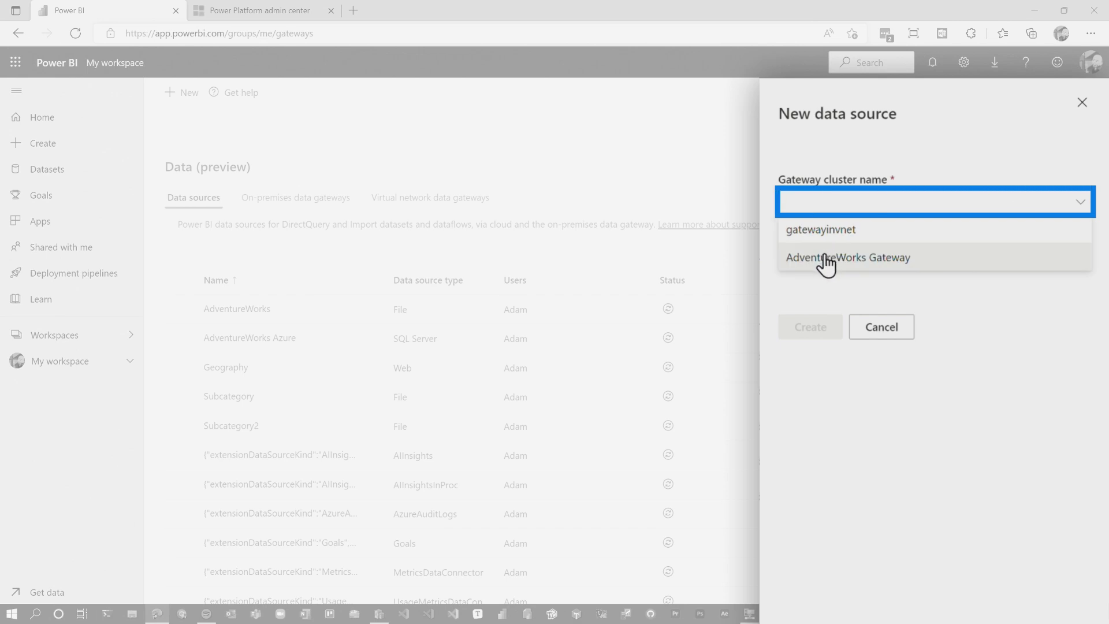
left_click(826, 259)
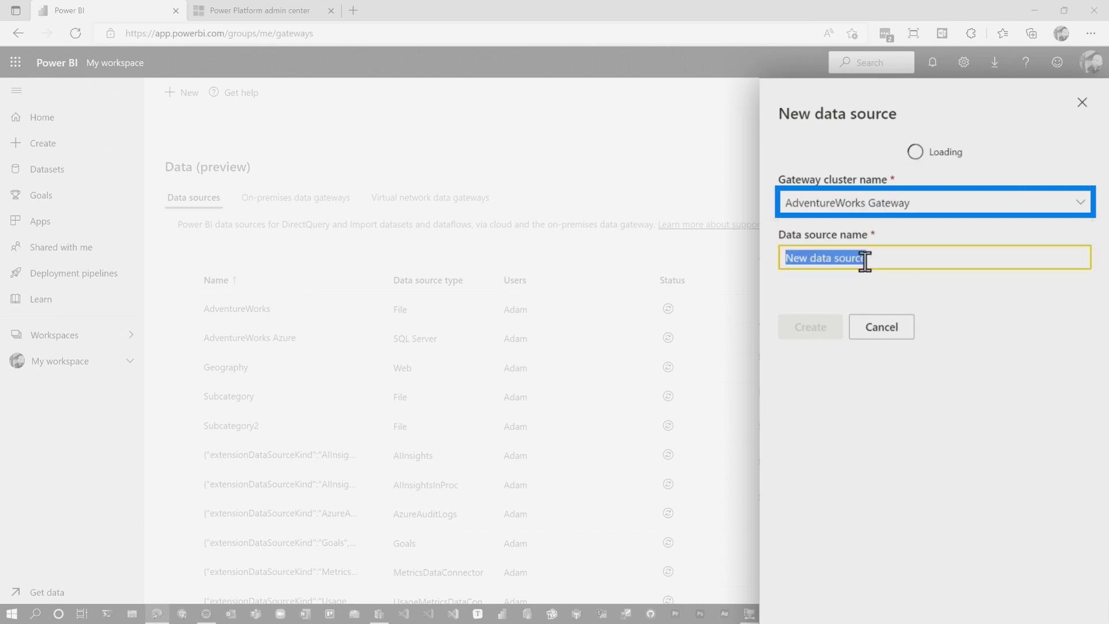
type("Awesome")
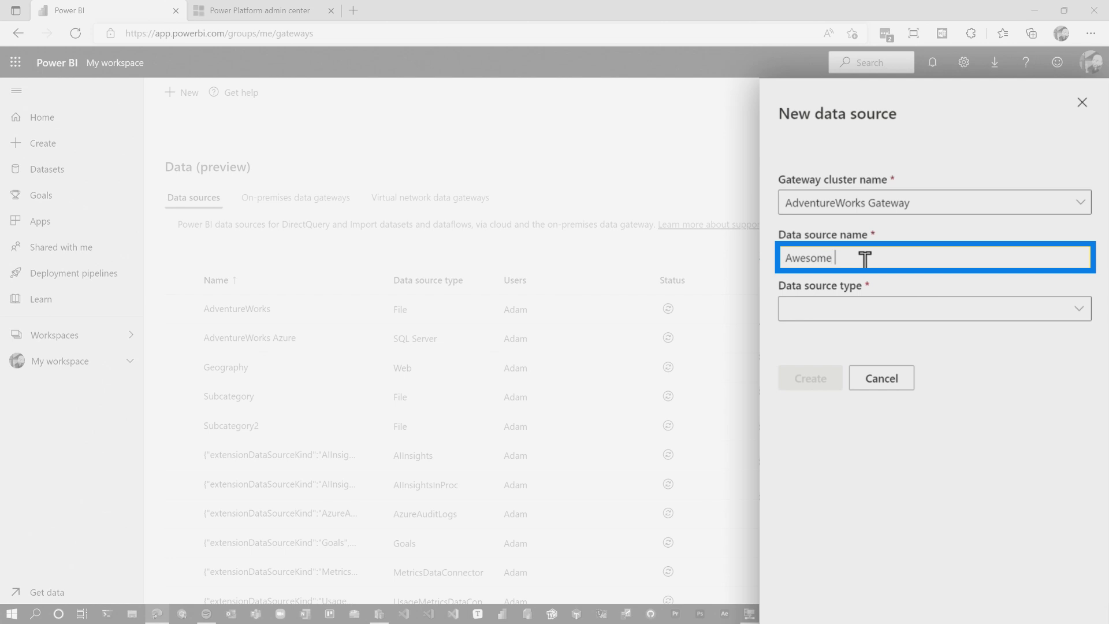
type(" Data Source")
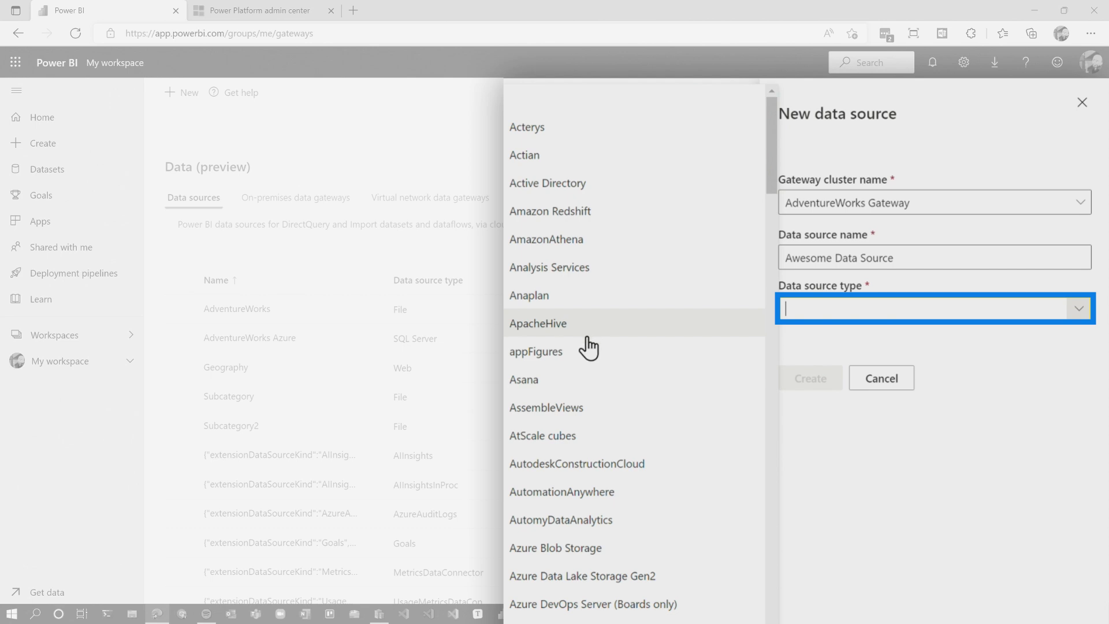
Set the data source type to SQL Server, review authentication methods and the Single sign-on options.
scroll(611, 401, "down", 20)
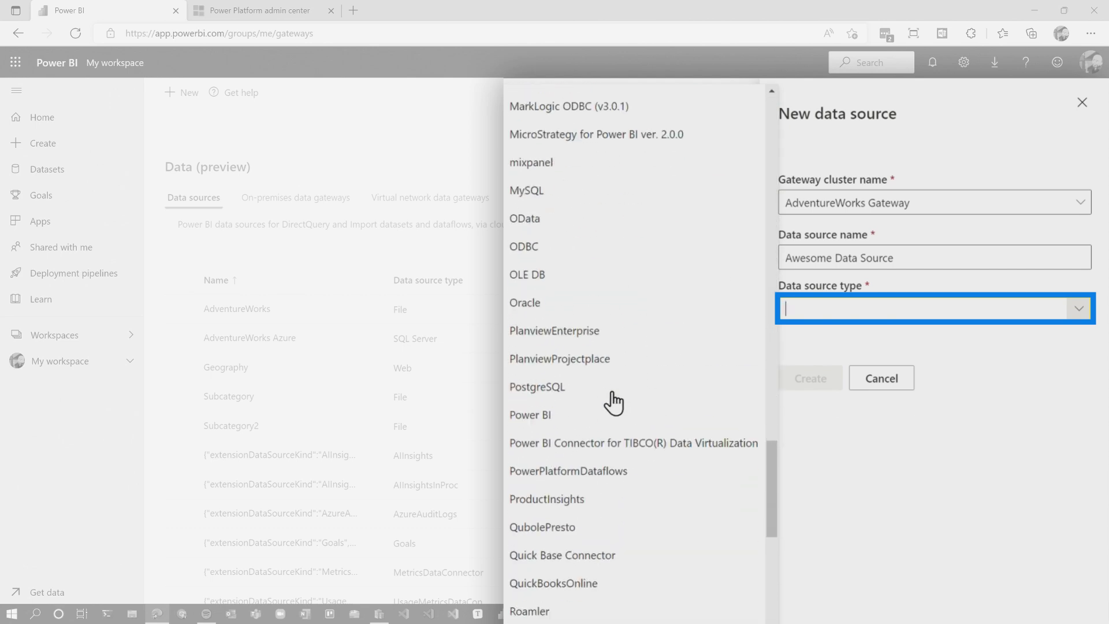
scroll(614, 403, "down", 6)
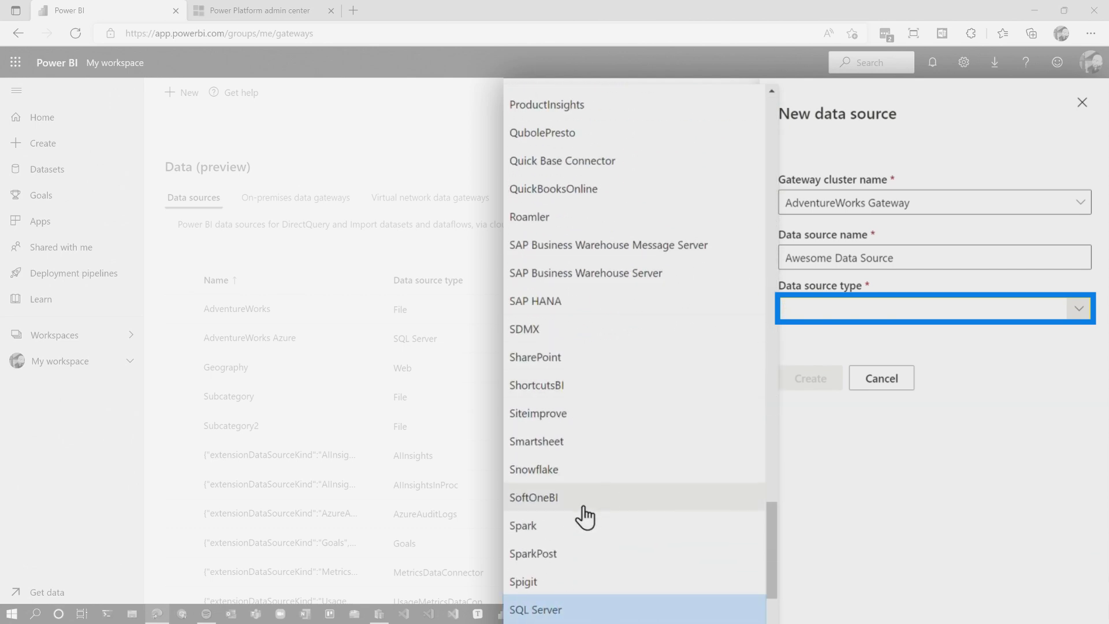
left_click(563, 612)
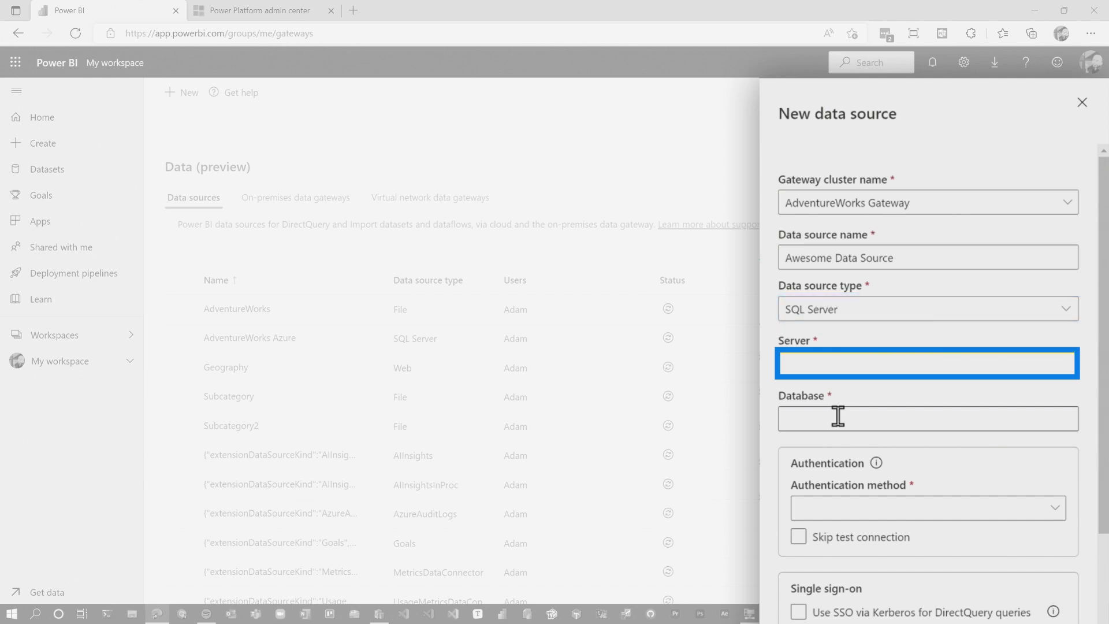
left_click(896, 516)
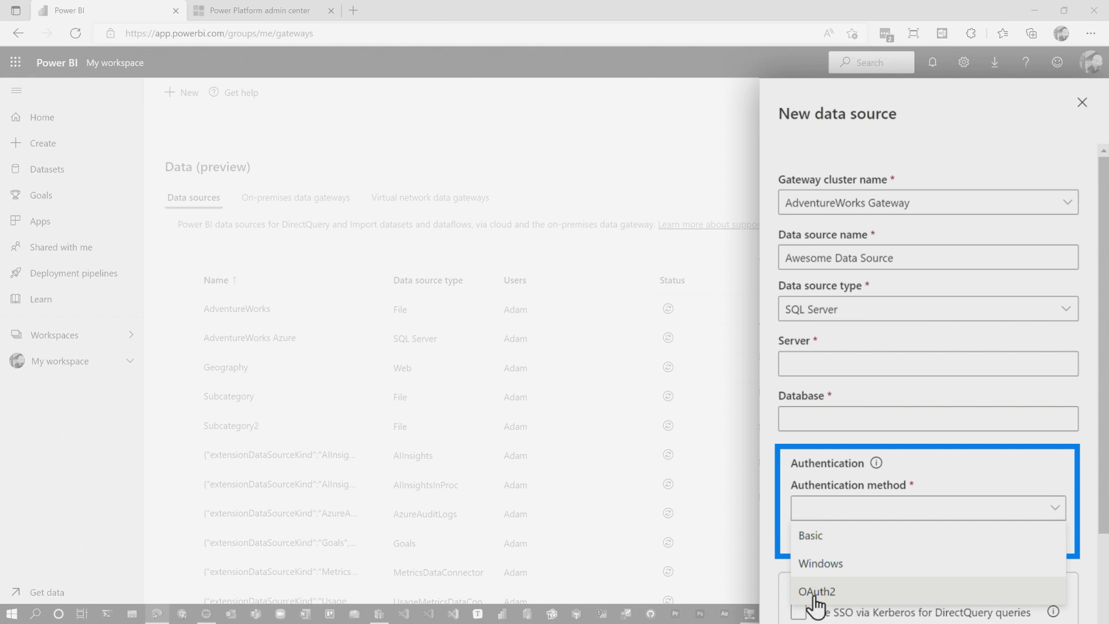
left_click(765, 515)
scroll(765, 515, "down", 3)
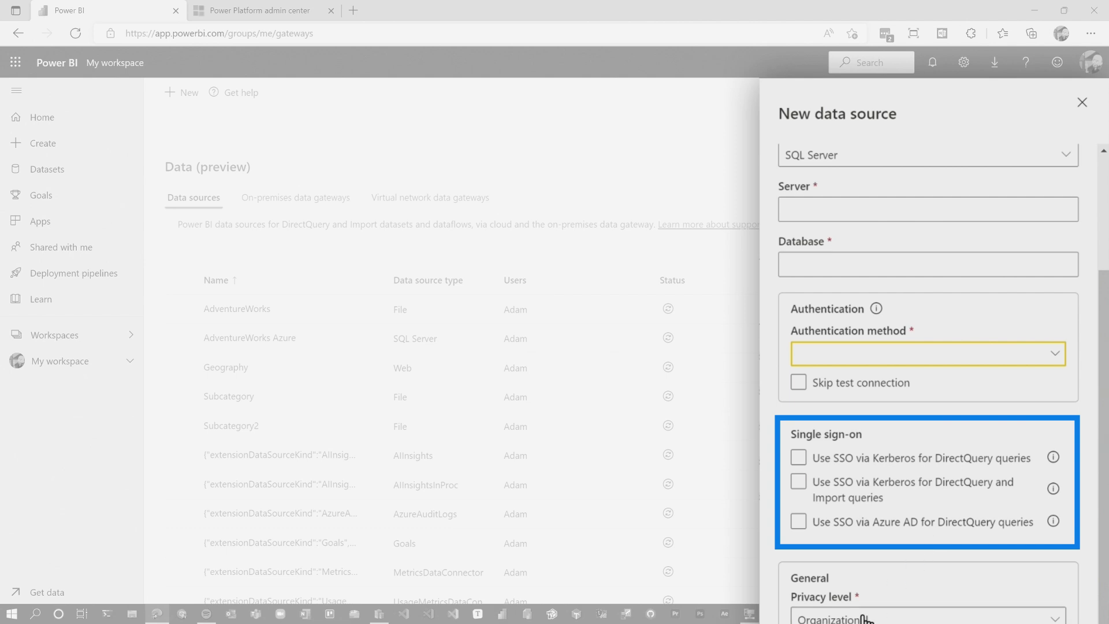
scroll(890, 373, "up", 3)
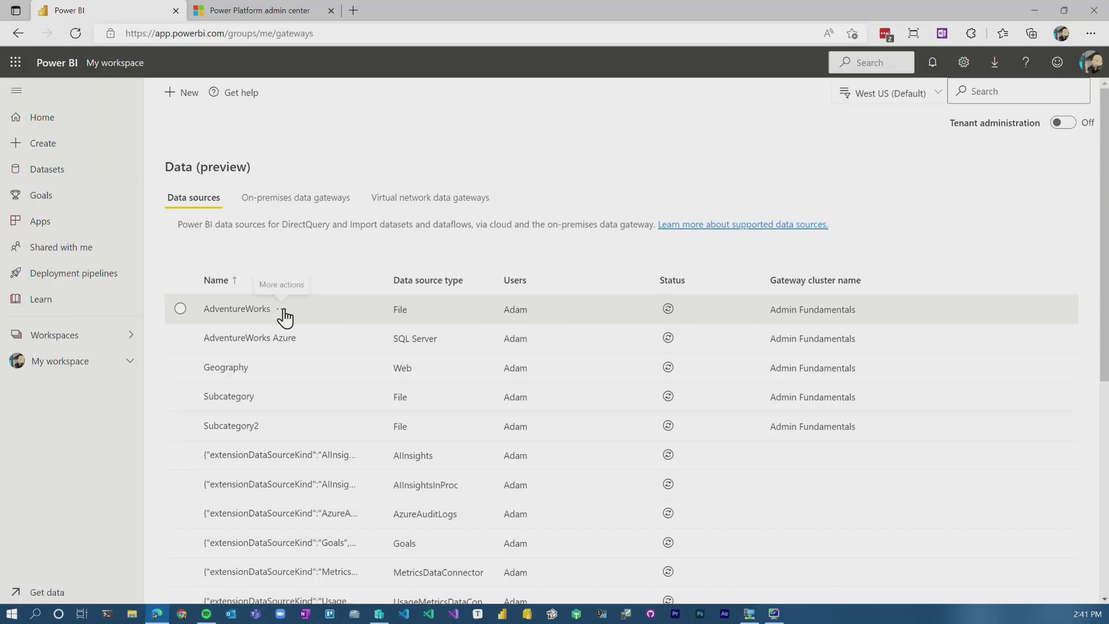
Review the AdventureWorks data source's settings, then its Manage users panel and user entry box.
left_click(283, 309)
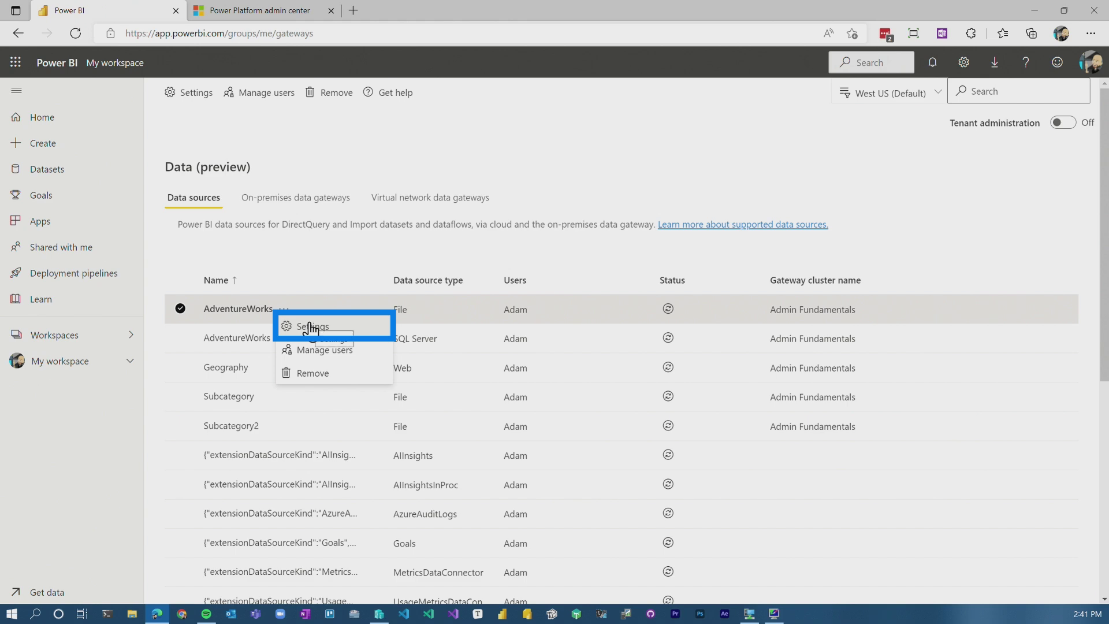
left_click(310, 327)
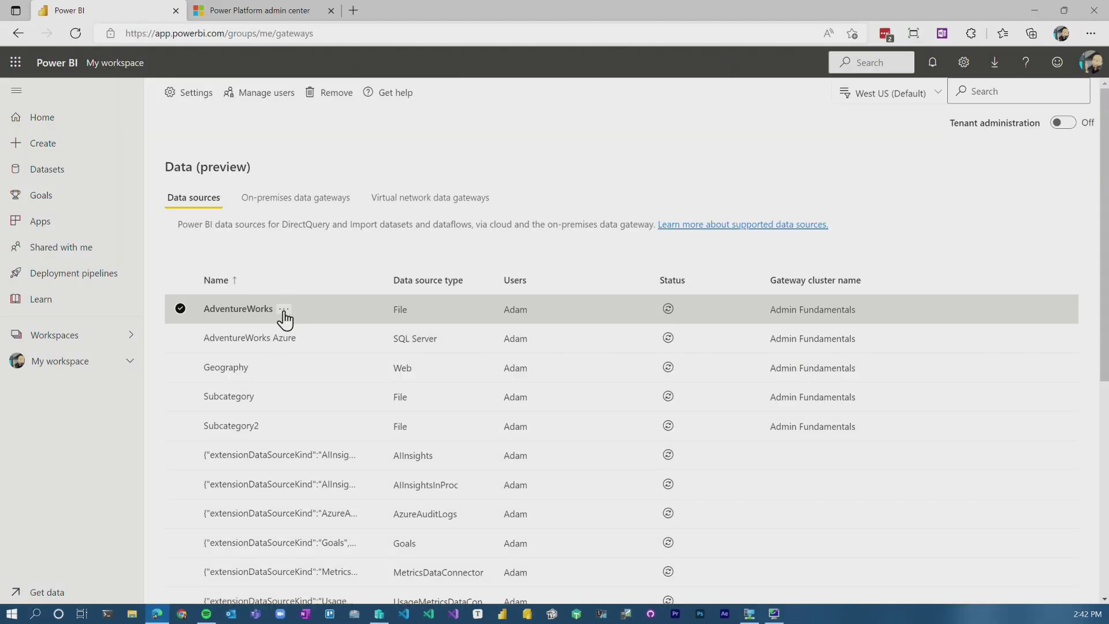
left_click(283, 309)
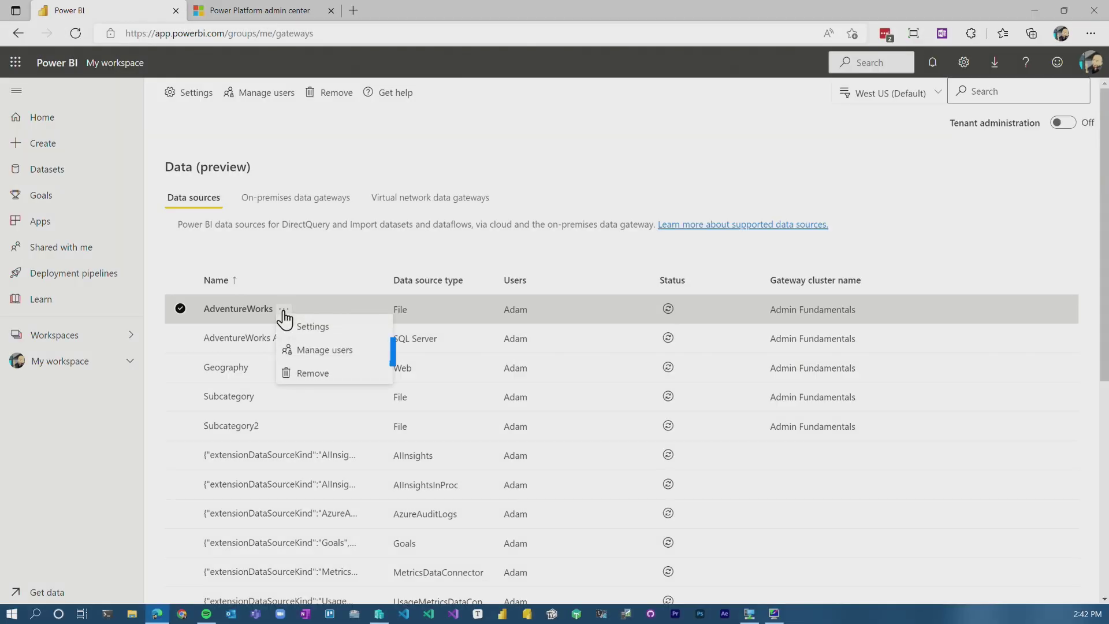
left_click(342, 352)
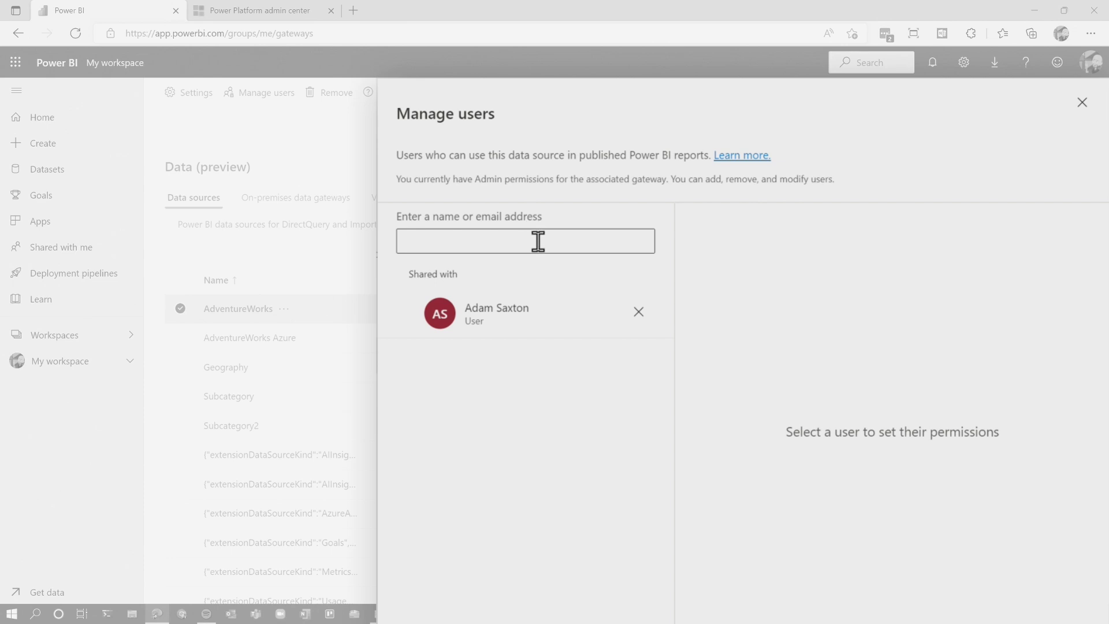
left_click(556, 237)
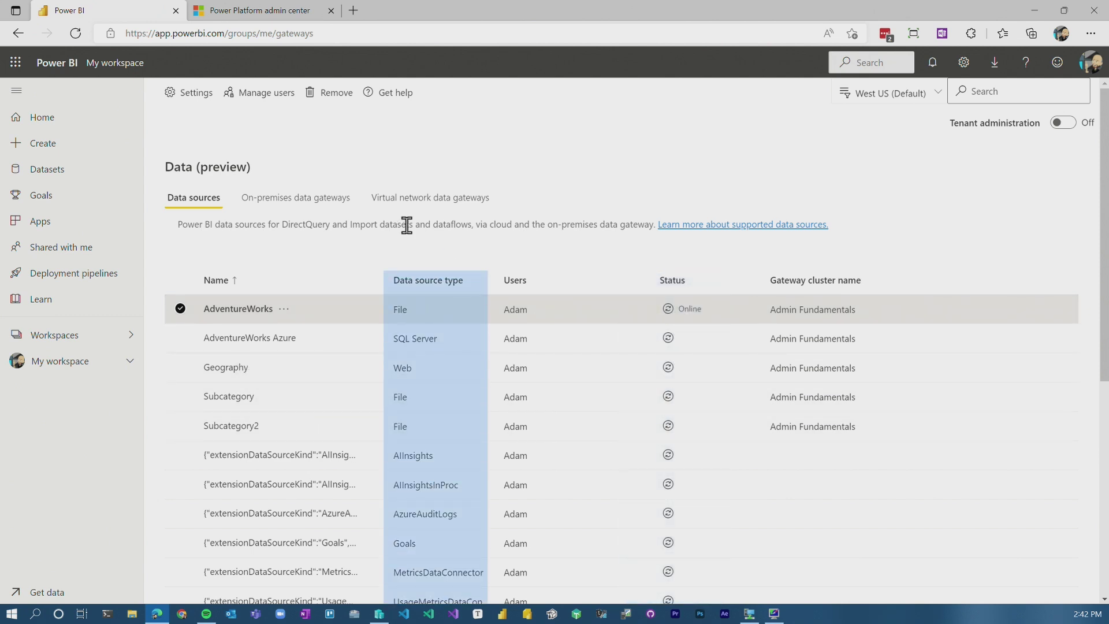
On the On-premises data gateways tab, check AdventureWorks Gateway's users and its cluster members.
left_click(340, 199)
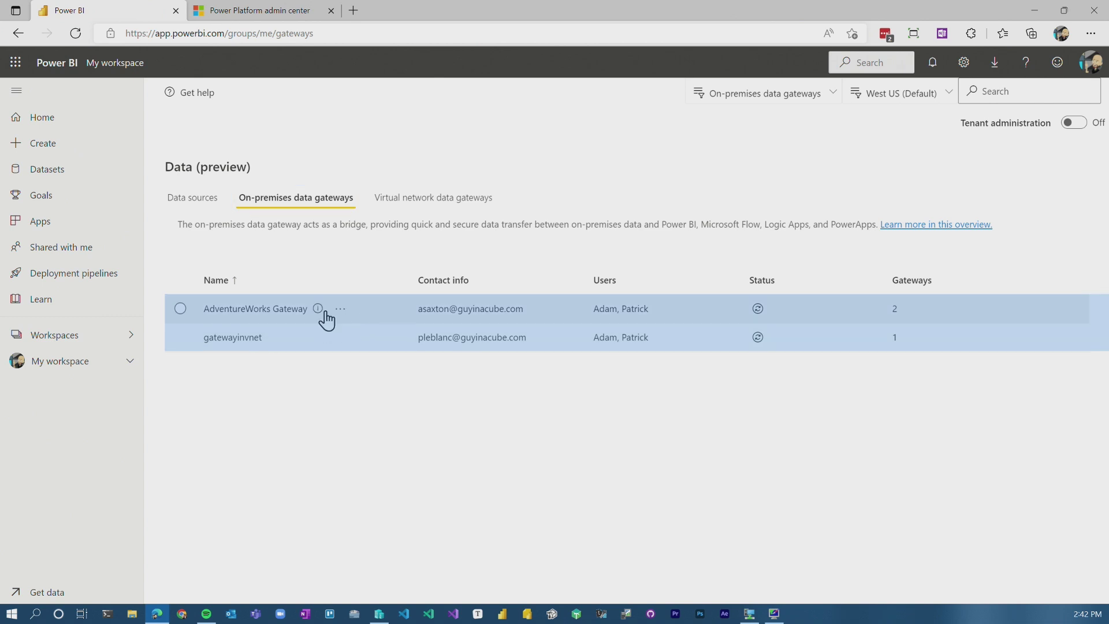
left_click(342, 311)
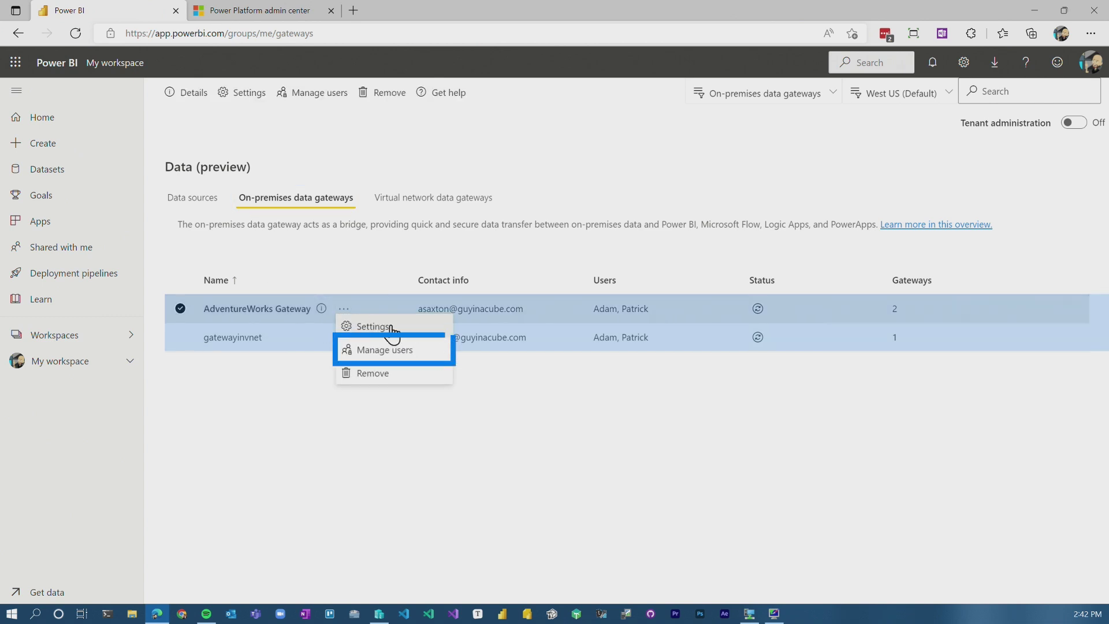
left_click(386, 350)
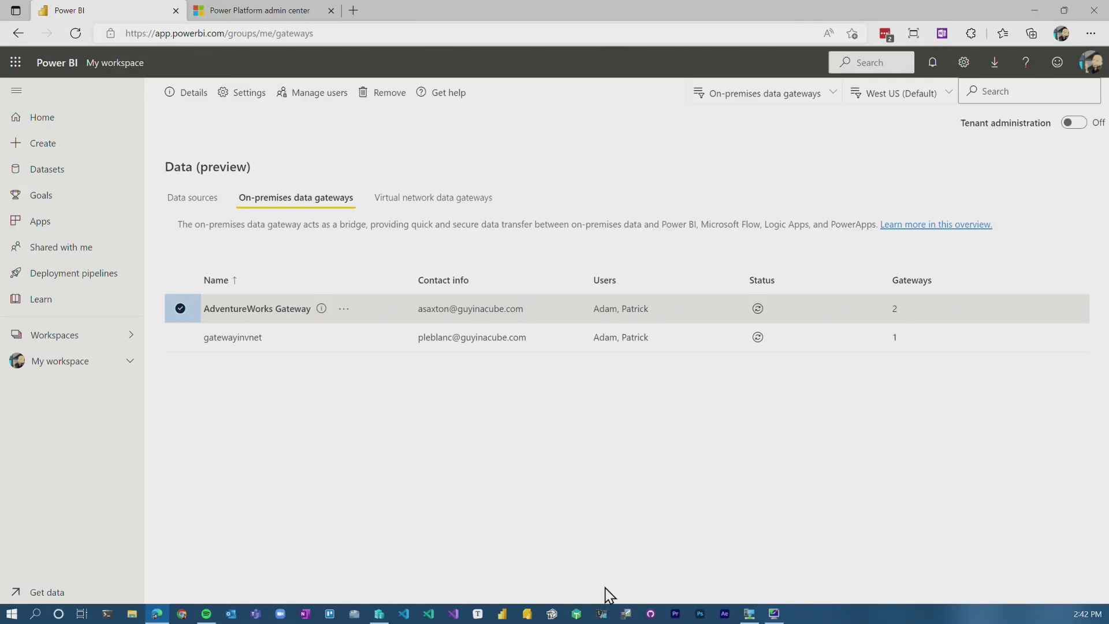
left_click(322, 309)
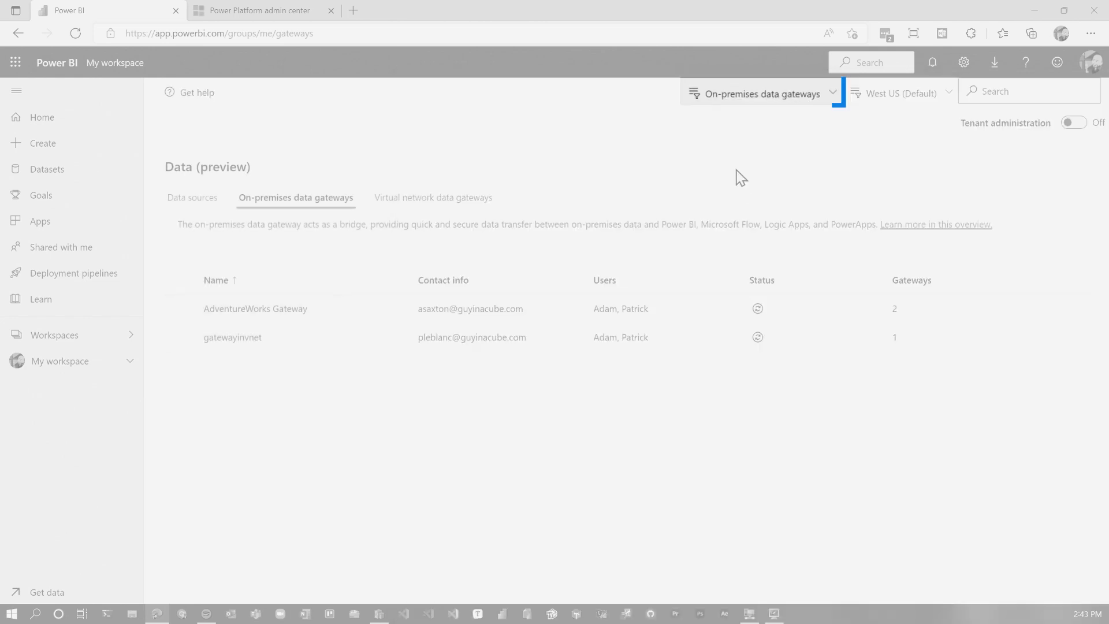
Filter to personal-mode gateways, keep the region at West US, and switch tenant administration on.
left_click(726, 100)
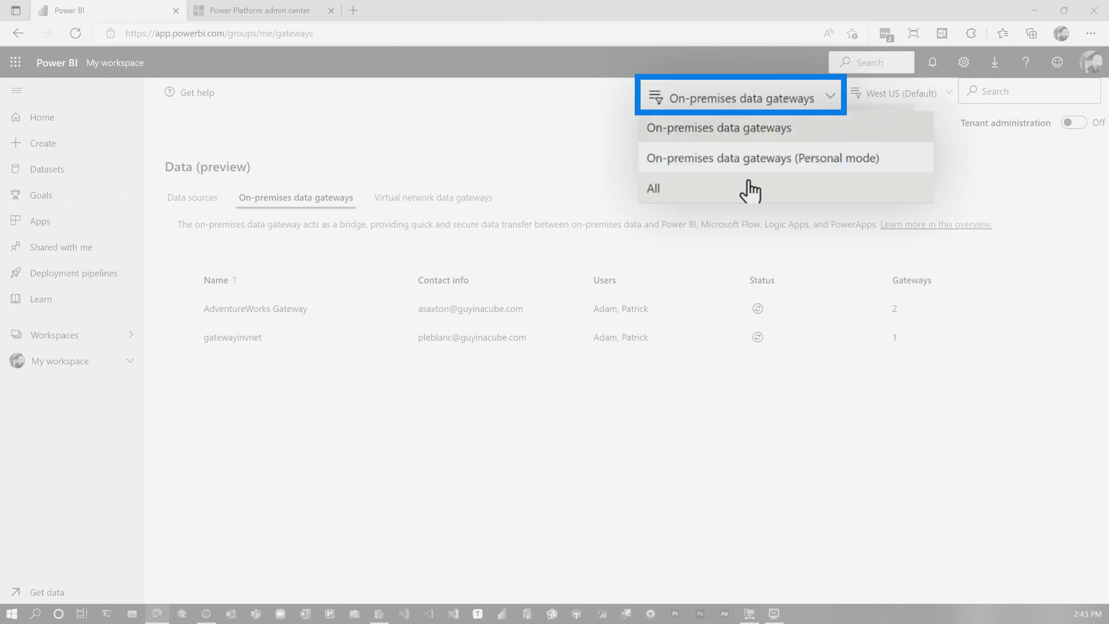
left_click(719, 173)
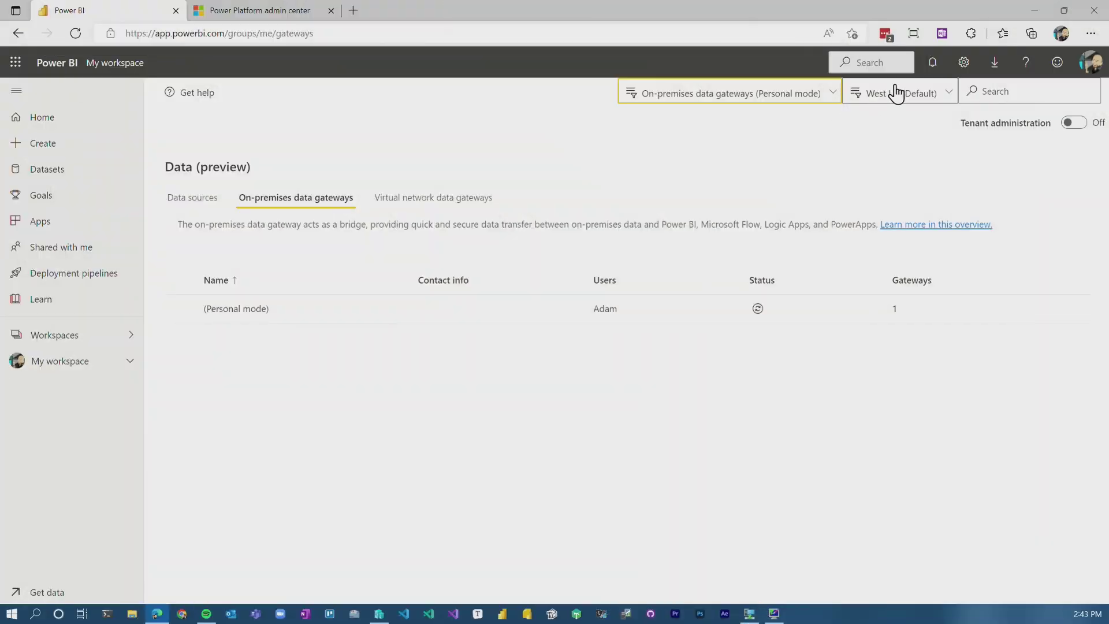
left_click(949, 101)
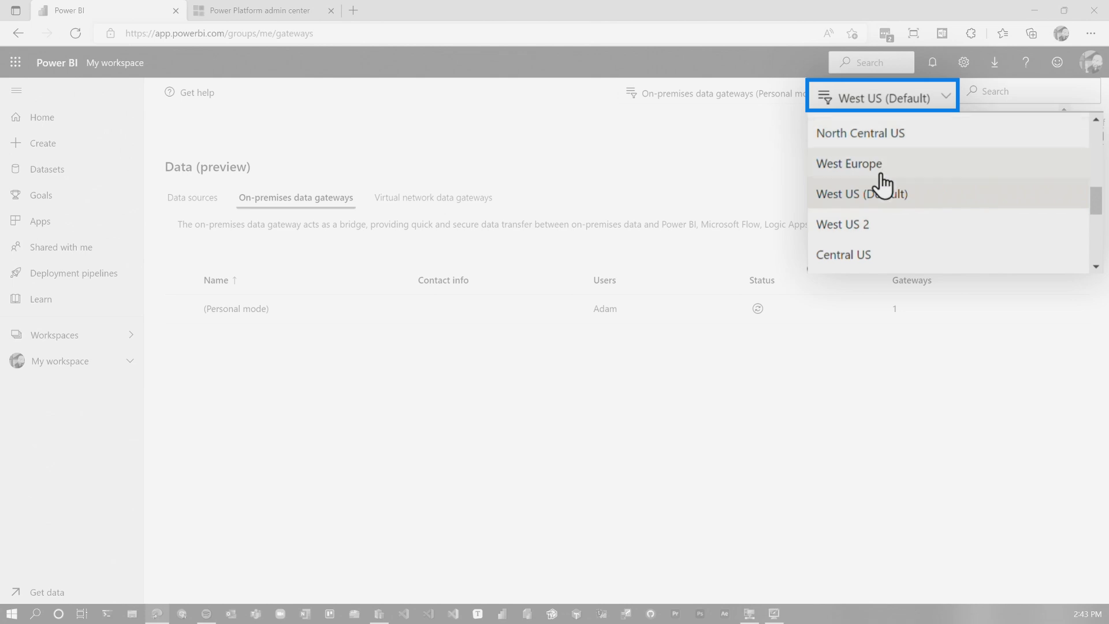
scroll(884, 181, "up", 1)
left_click(913, 103)
left_click(1070, 125)
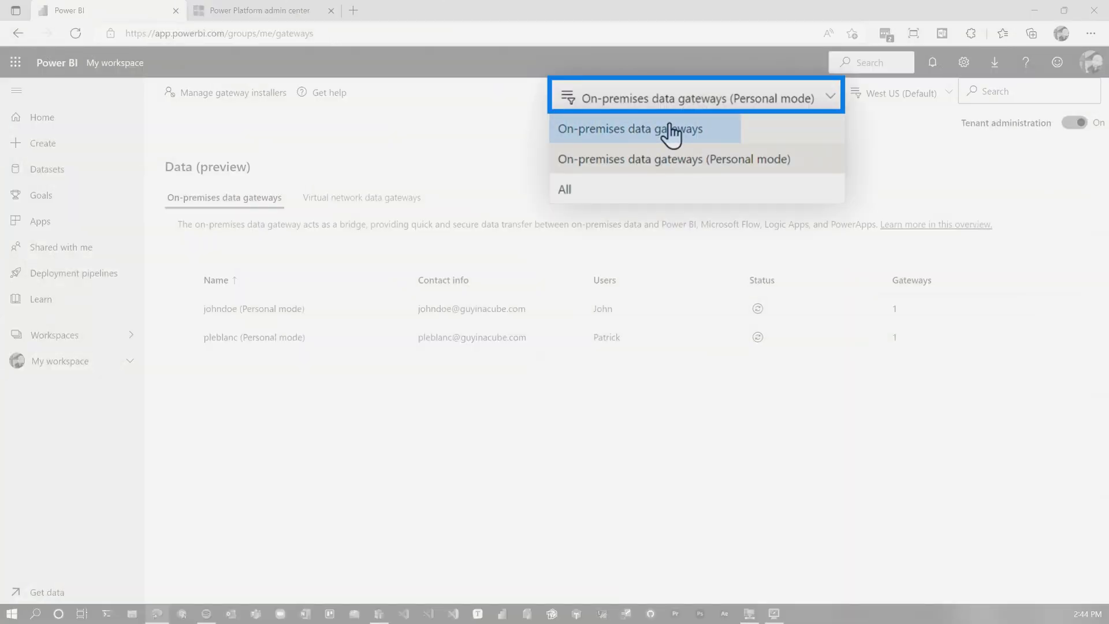
Show standard on-premises data gateways tenant-wide, then go to Manage gateway installers.
left_click(669, 129)
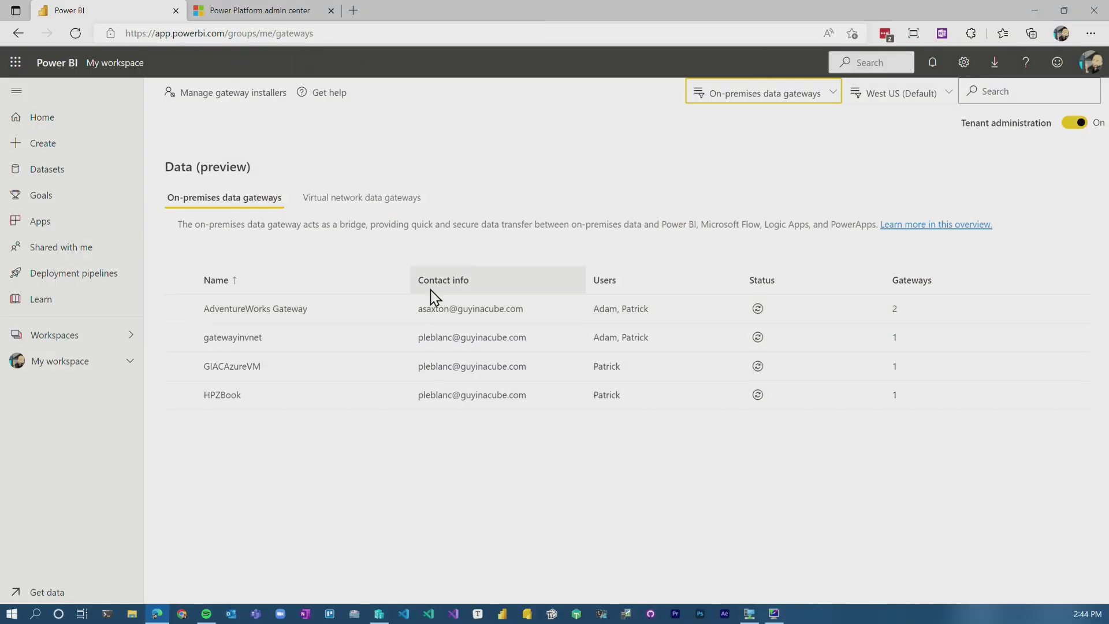
left_click(218, 99)
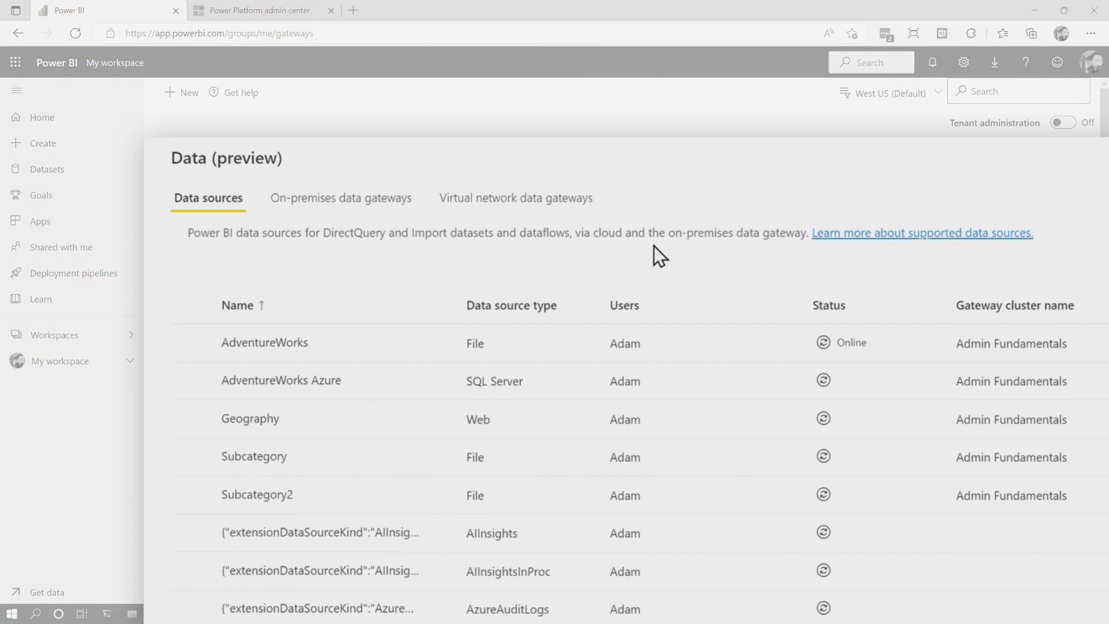
Switch to the Power Platform admin center's on-premises data gateways list.
left_click(278, 9)
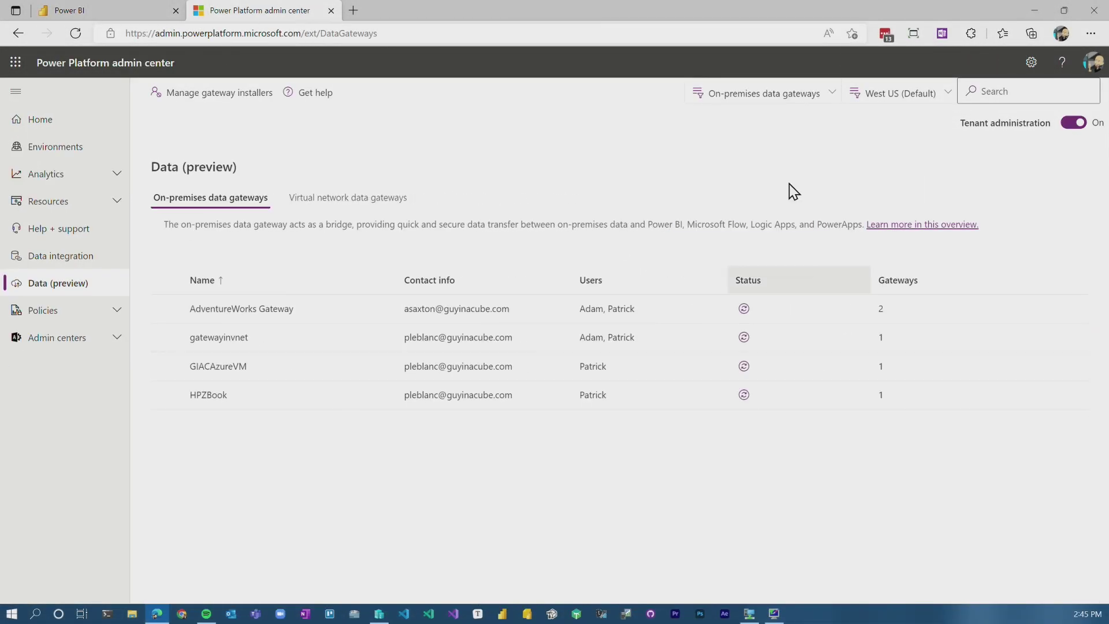